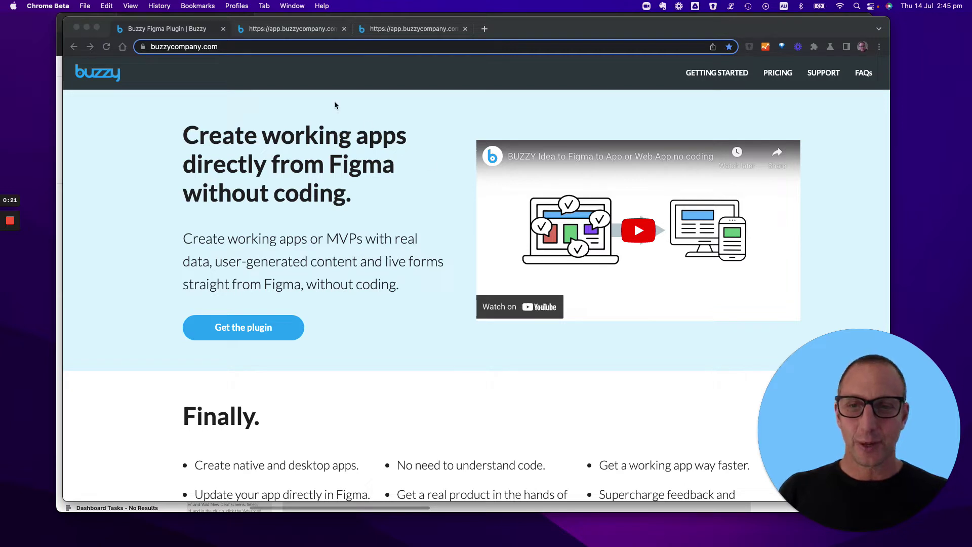
Switch to the published Buzzy CRM app and scroll through its dashboard
click(276, 34)
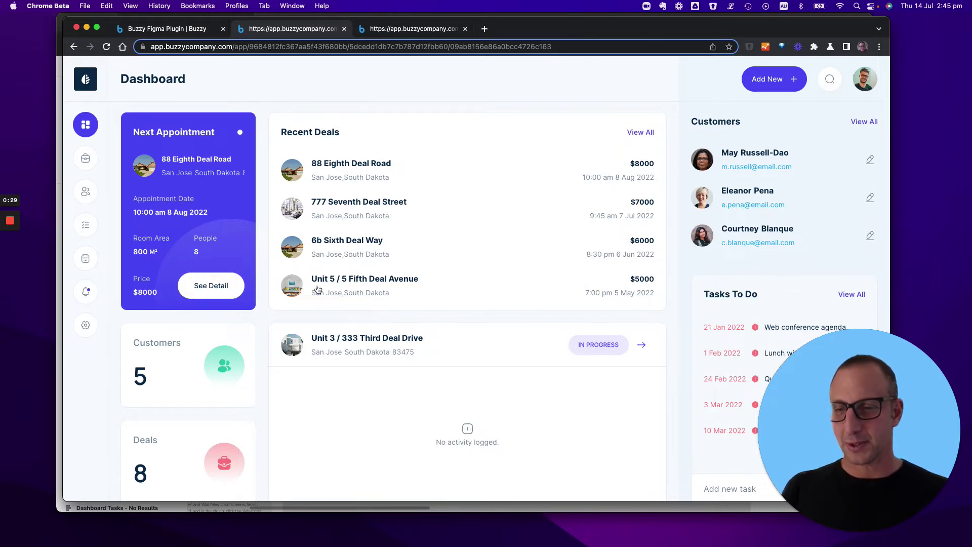
scroll(332, 226, down, 1)
scroll(333, 225, up, 1)
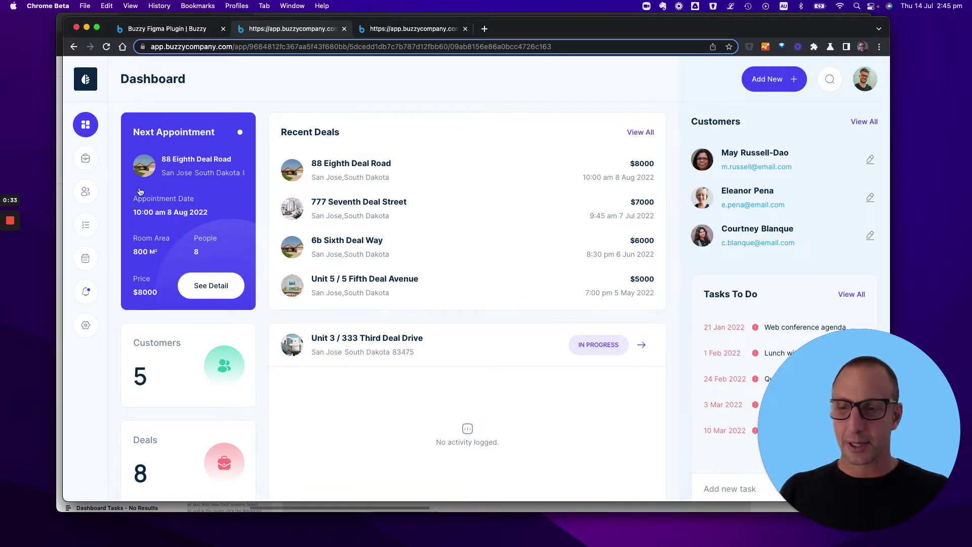
View the Deals and Customers lists, then return to the Dashboard and start a new record
click(84, 161)
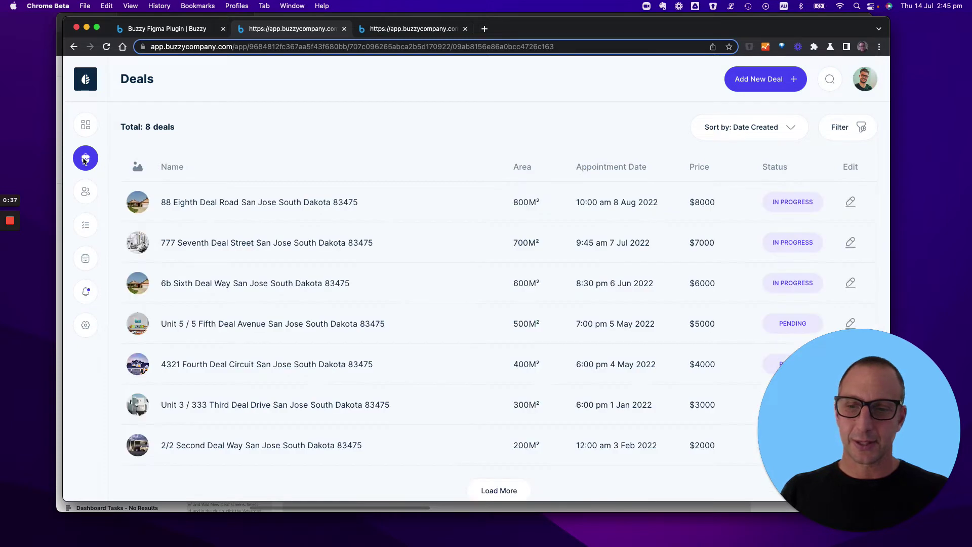
click(85, 199)
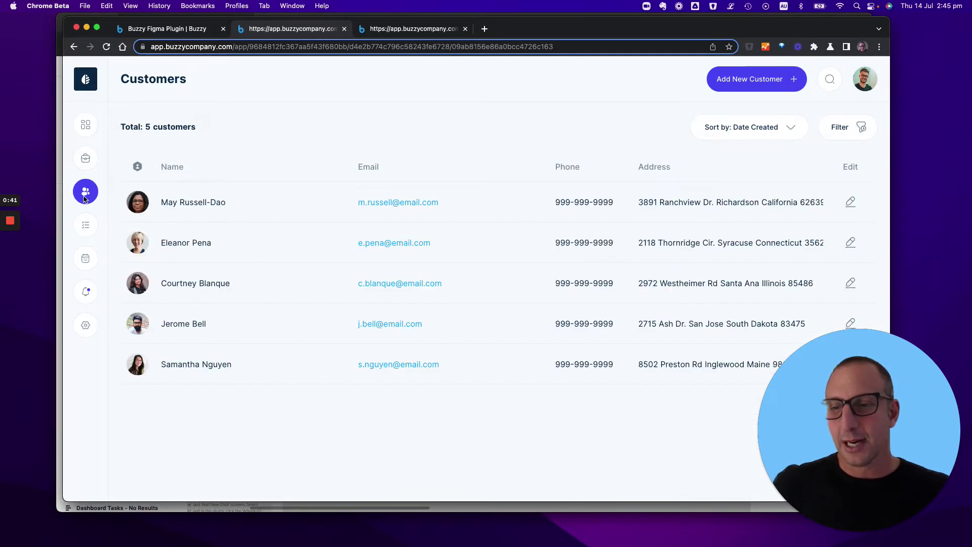
click(86, 131)
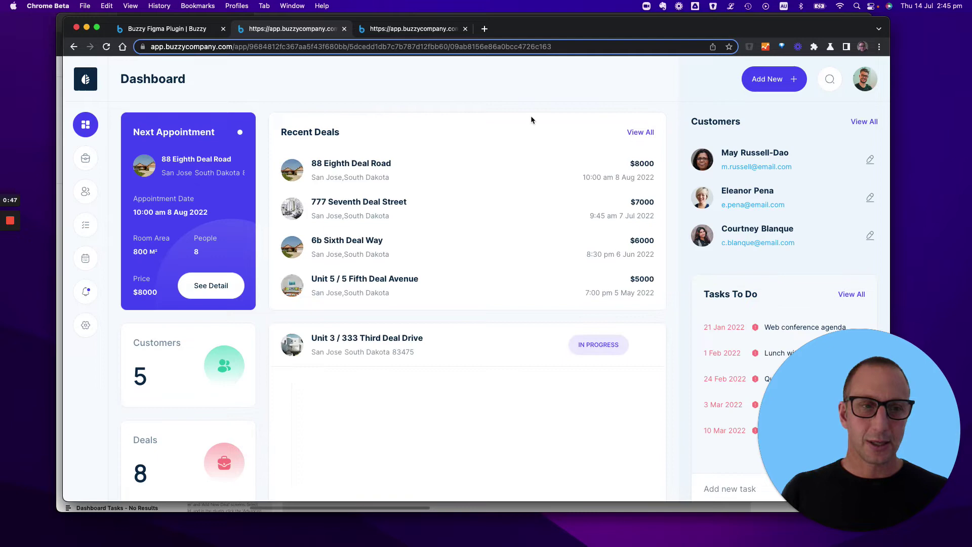
click(774, 84)
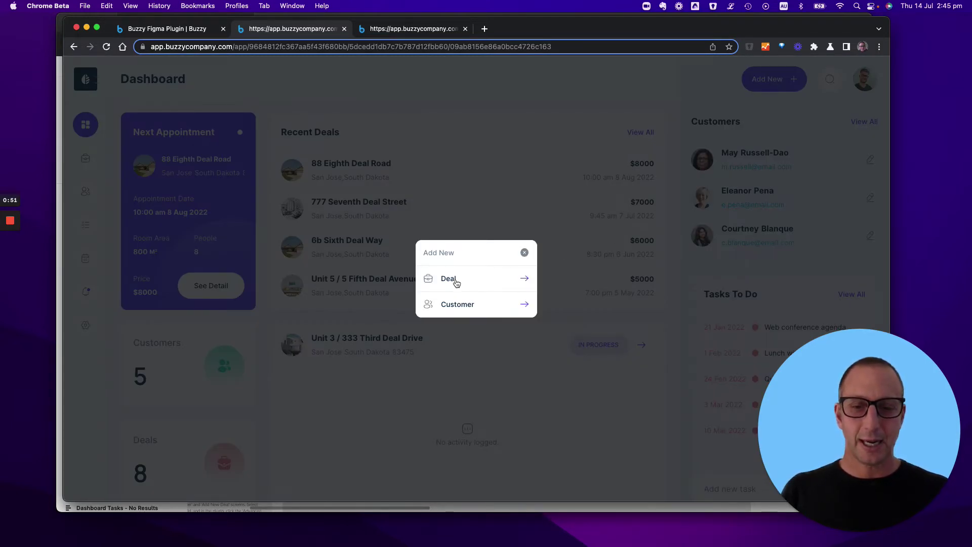
Create a deal for the first customer at 1 Street, Sydney and save it
click(456, 282)
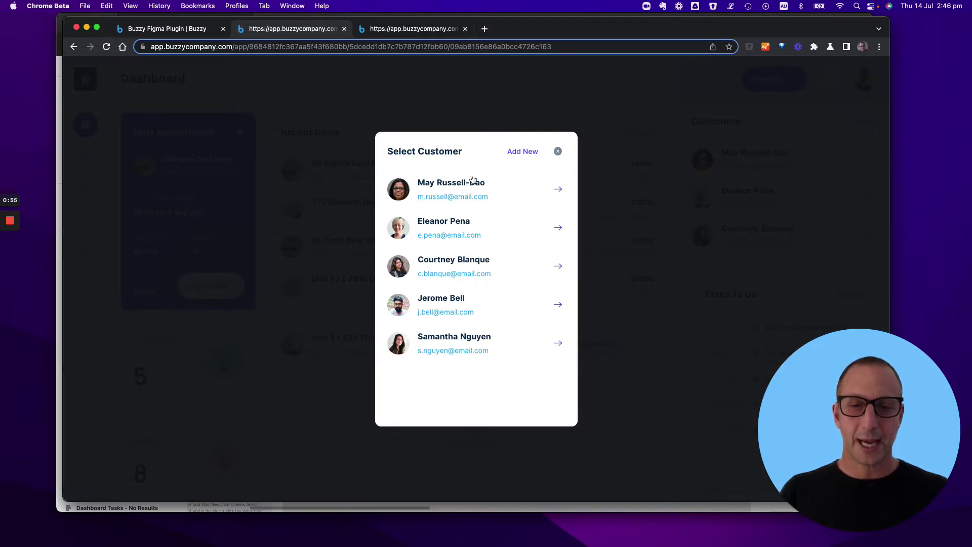
click(444, 186)
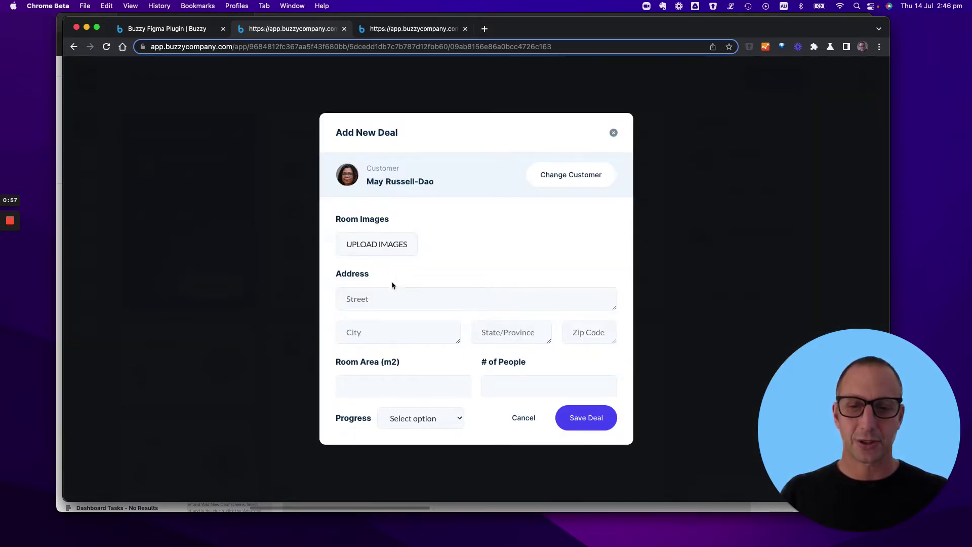
click(361, 301)
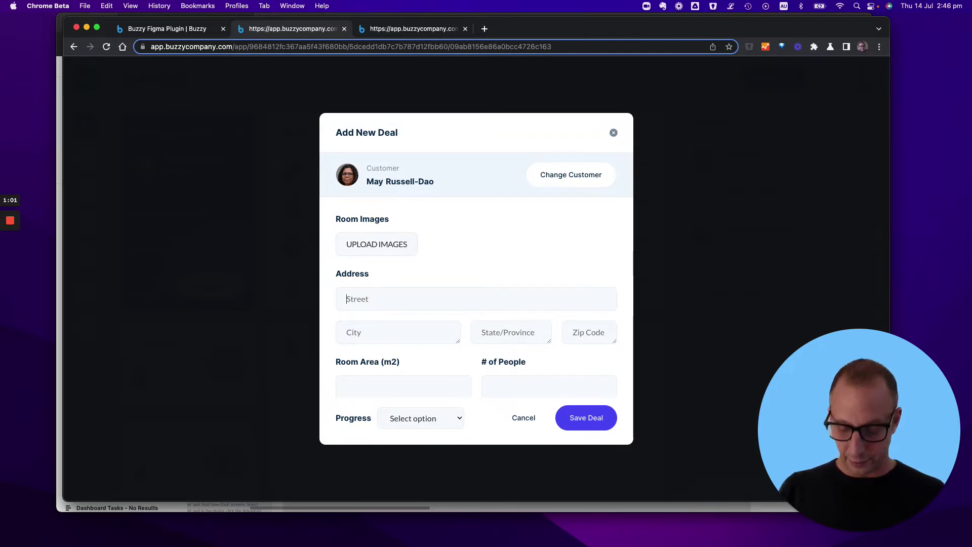
text(1 Street)
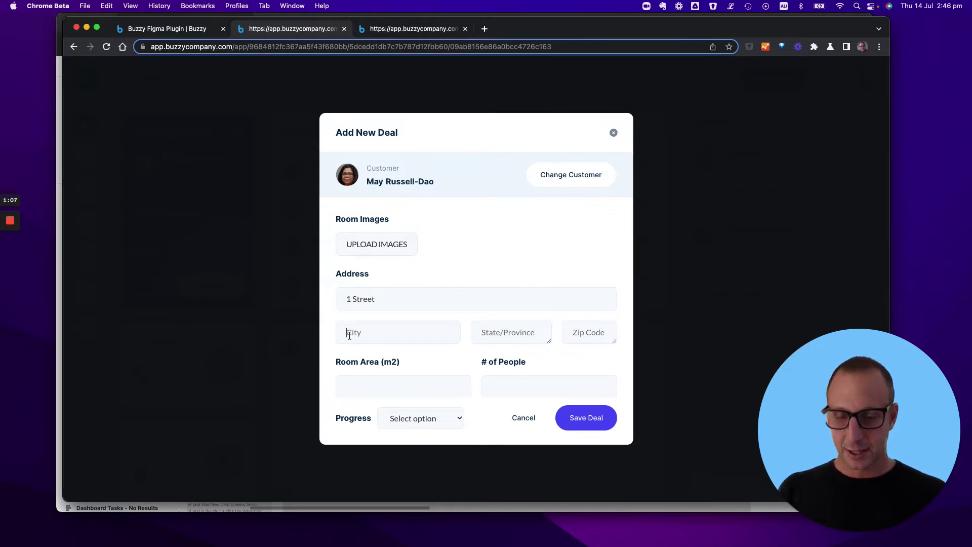
text(Sydney)
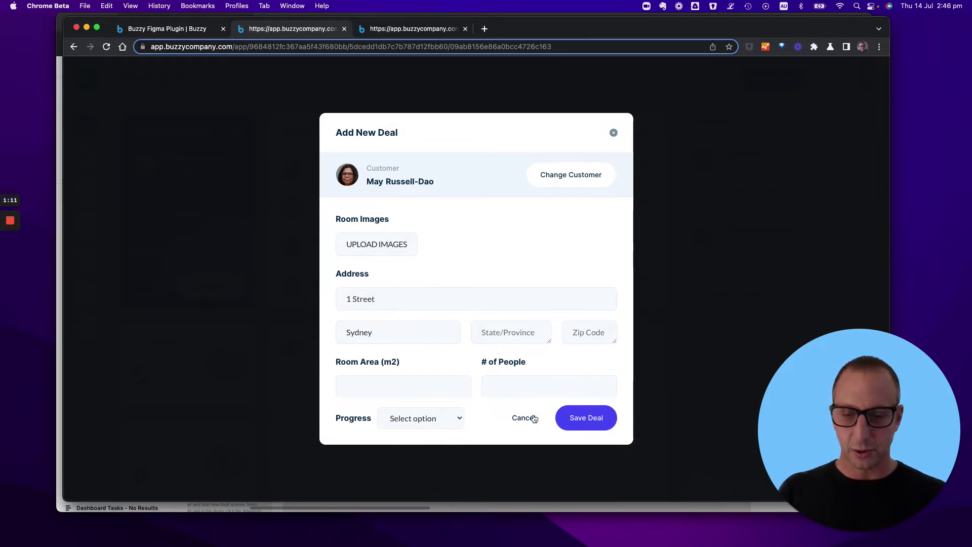
click(592, 420)
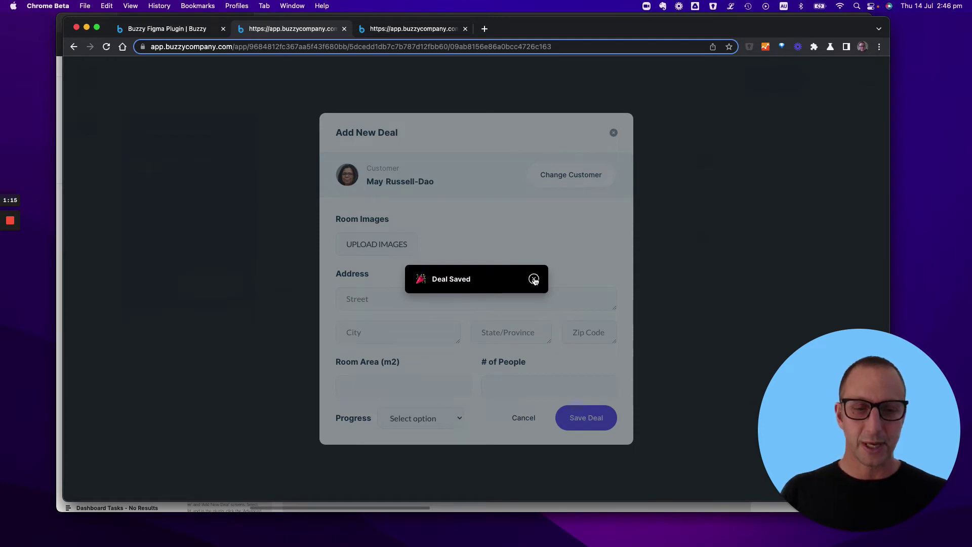
Dismiss the saved confirmation and open the 1 Street deal from the Deals list
click(534, 280)
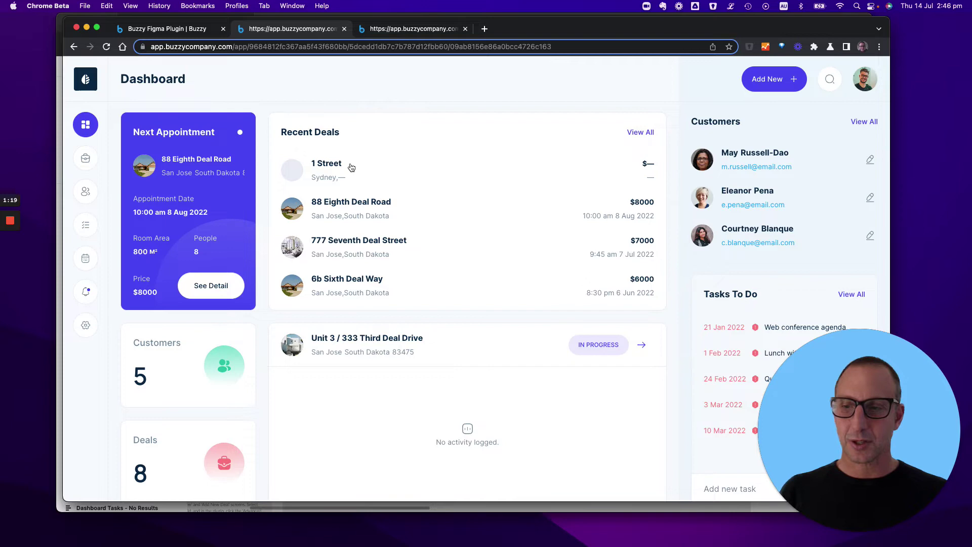
click(84, 161)
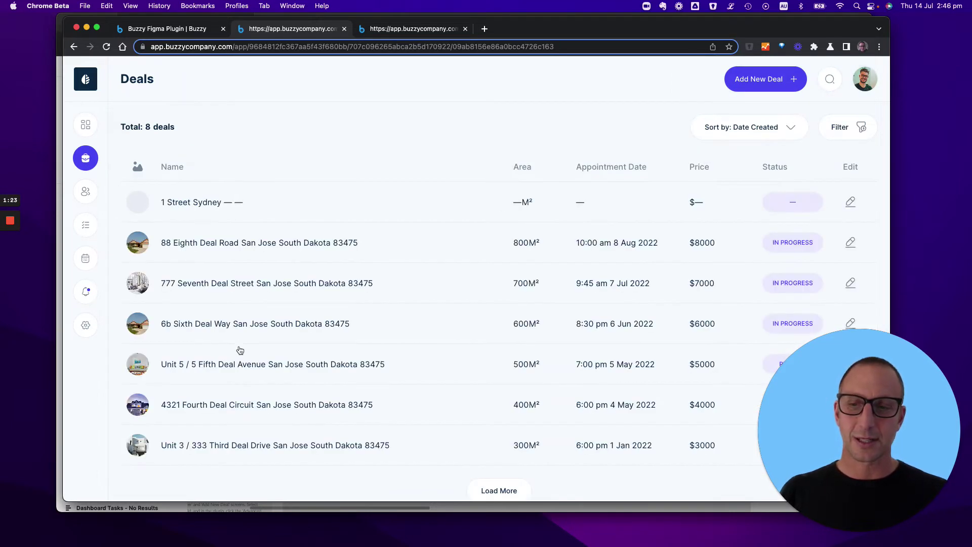
click(276, 209)
text(Do)
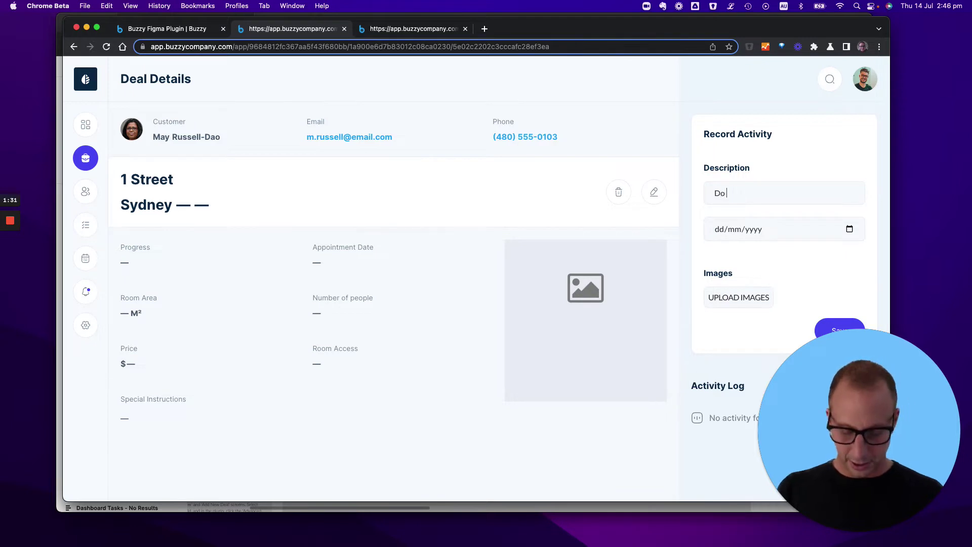
Save a 'Do something' activity dated 15 July 2022 on the deal and dismiss the confirmation
text(something)
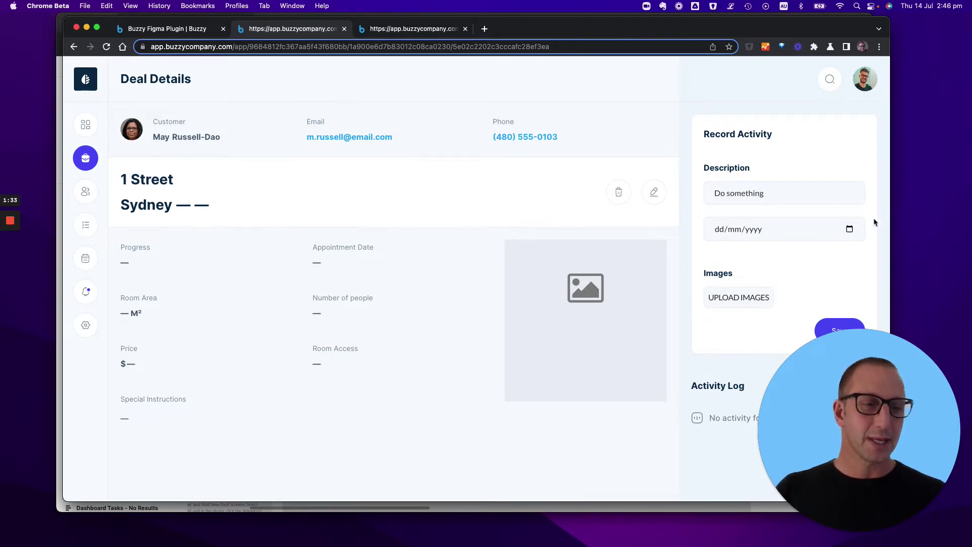
click(849, 228)
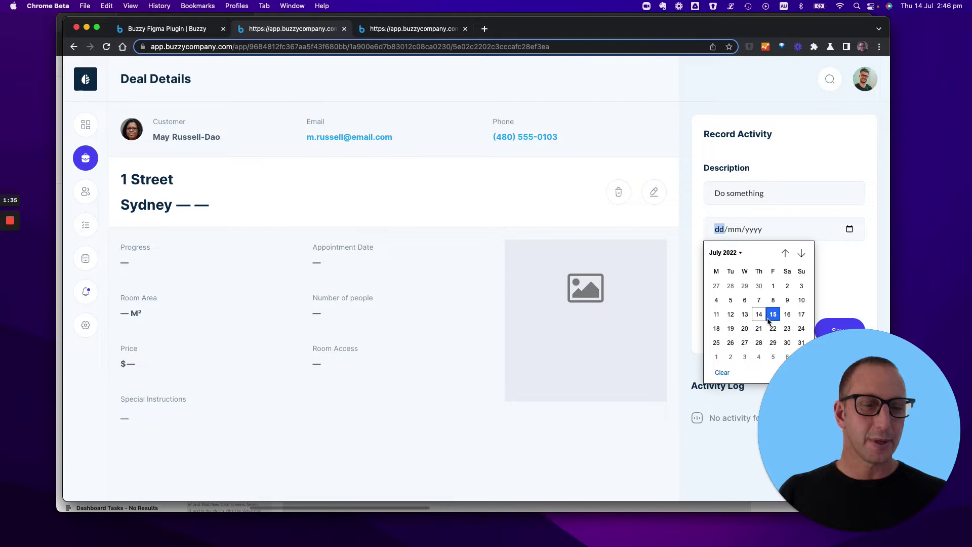
click(768, 318)
click(826, 329)
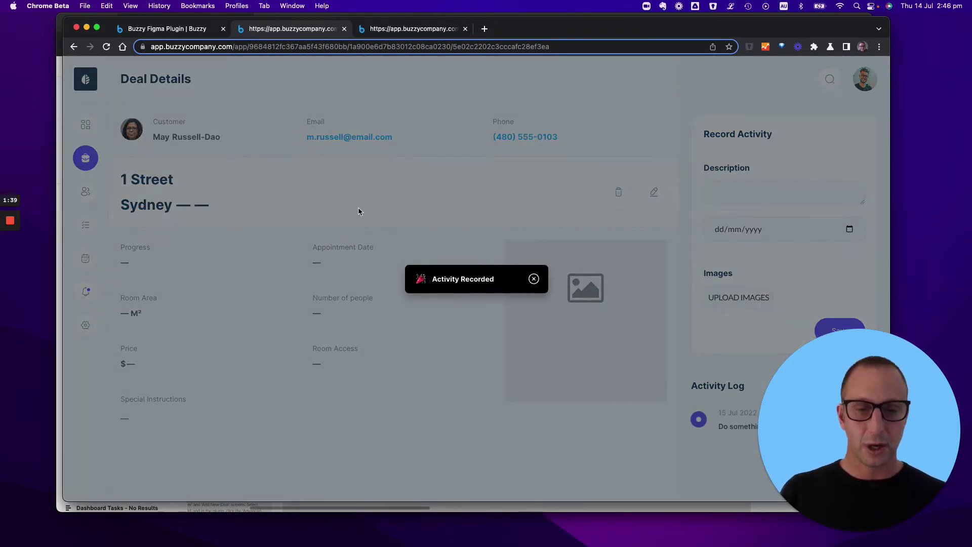
click(534, 280)
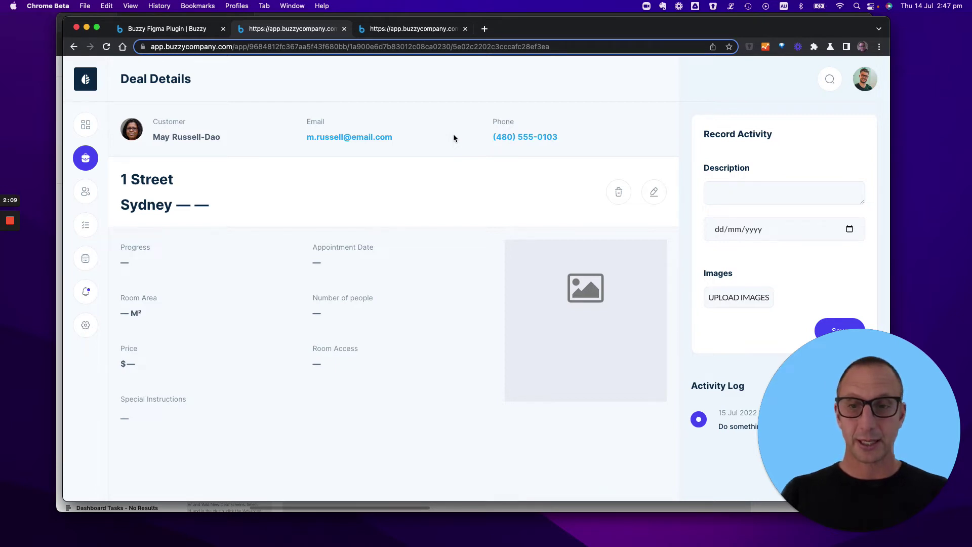
In Figma, move the Buzzy plugin panel aside and expand the list of Buzzy screens
key(super+Tab)
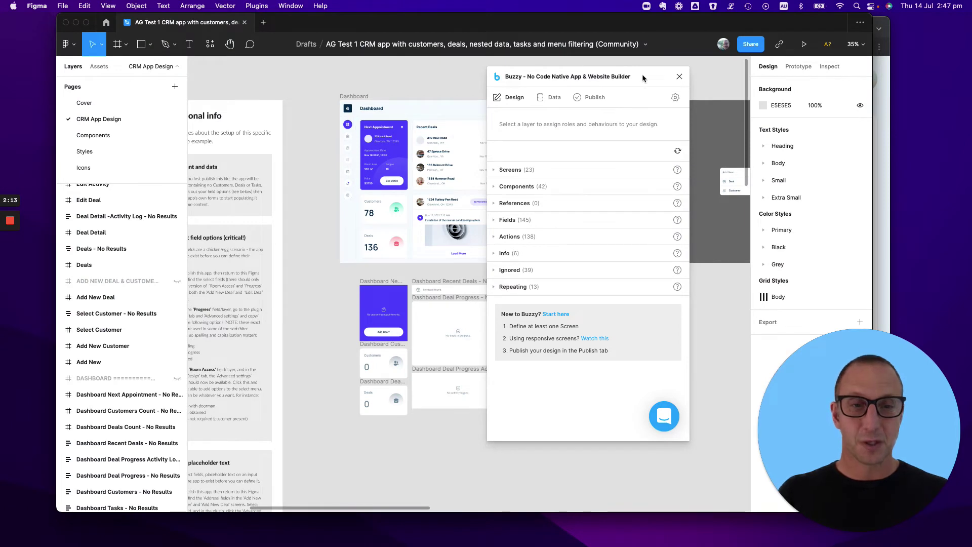
drag(642, 74, 700, 75)
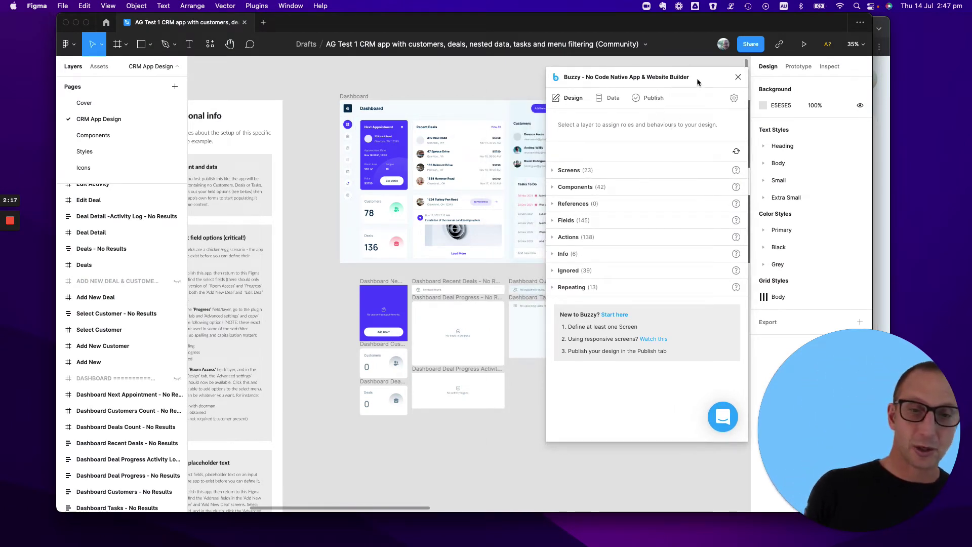
drag(704, 79, 734, 79)
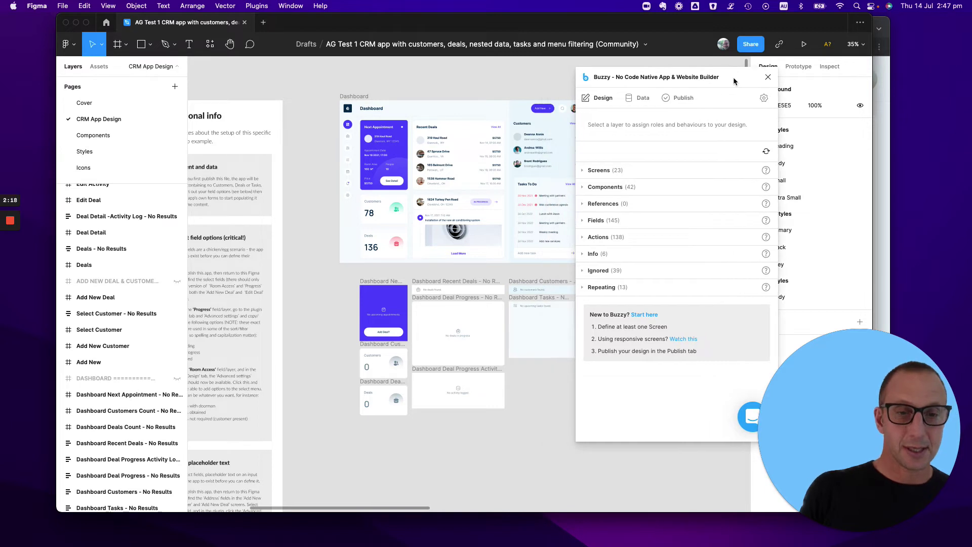
click(583, 172)
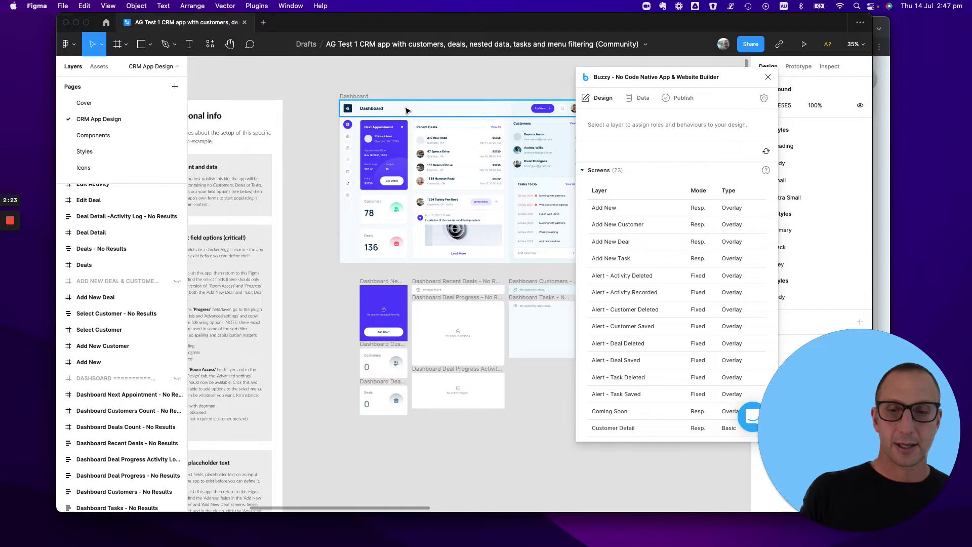
scroll(419, 111, up, 3)
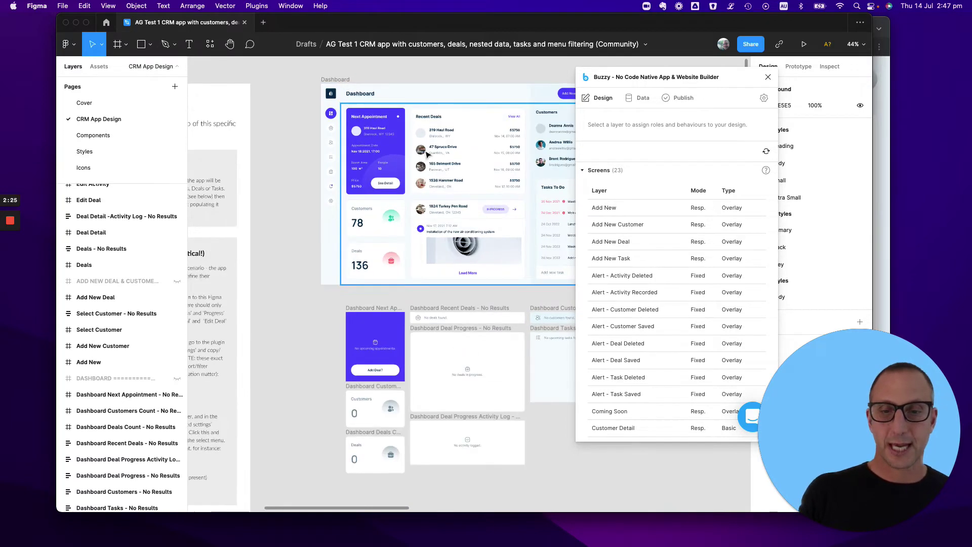
scroll(482, 84, up, 10)
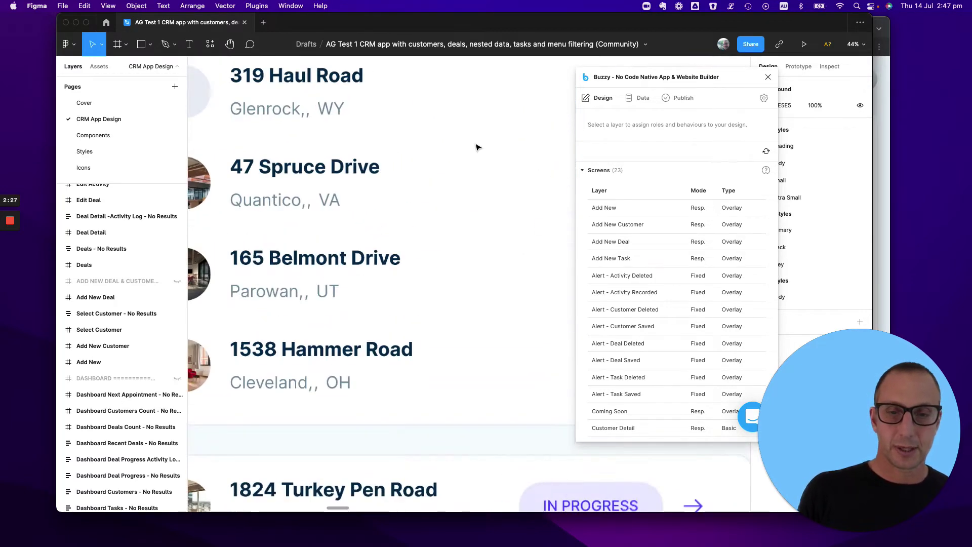
scroll(476, 147, down, 5)
Drill from Row 1 through Recent Deals, the 319 Haul Road Detail and Customer & Address to Line 1
click(461, 155)
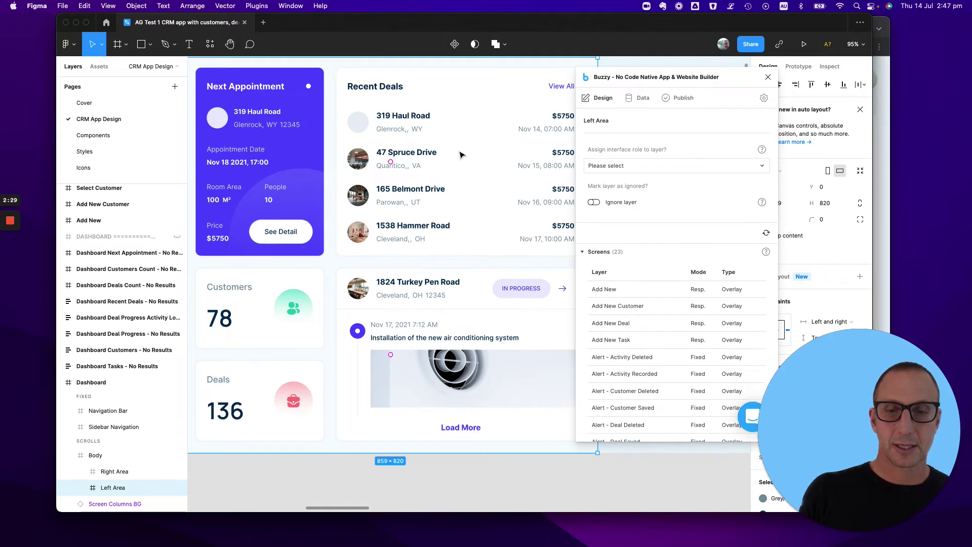
double_click(461, 155)
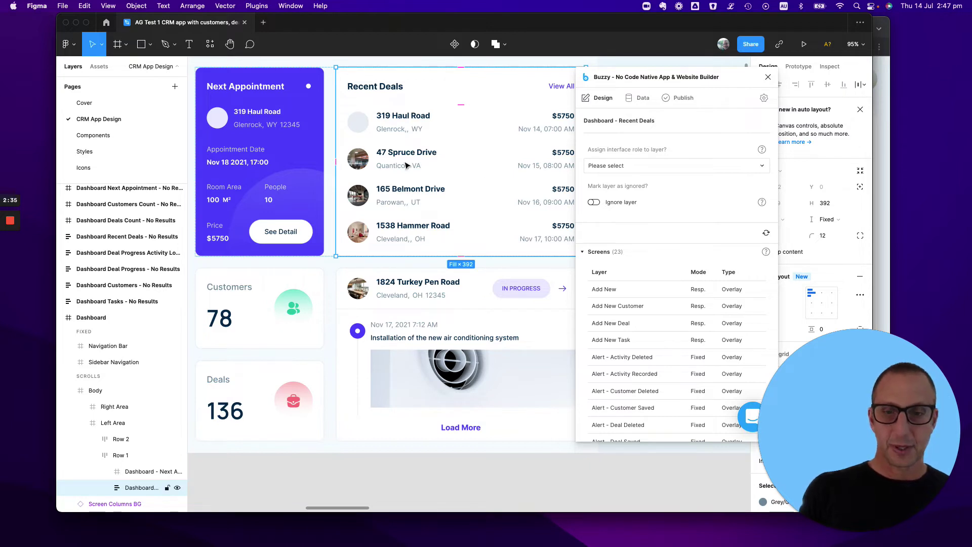
double_click(405, 161)
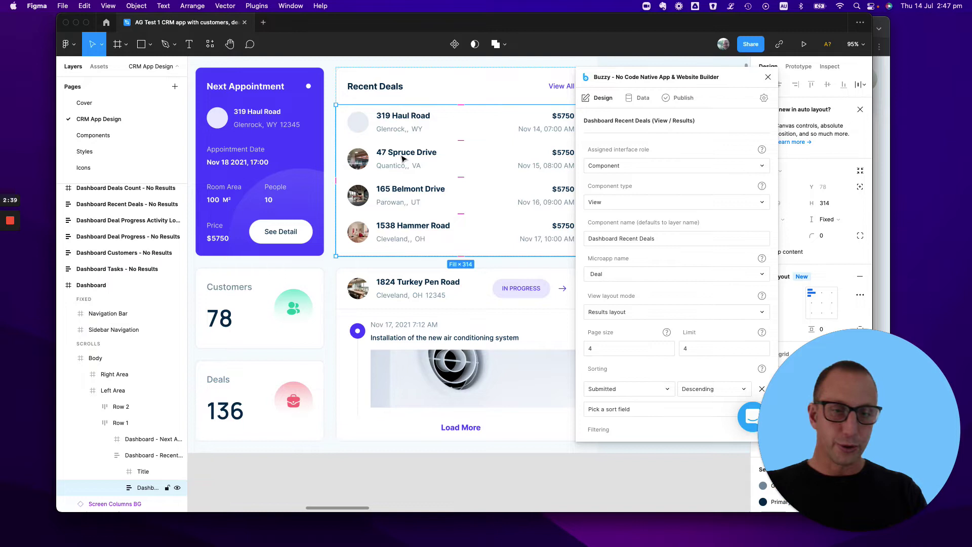
double_click(404, 159)
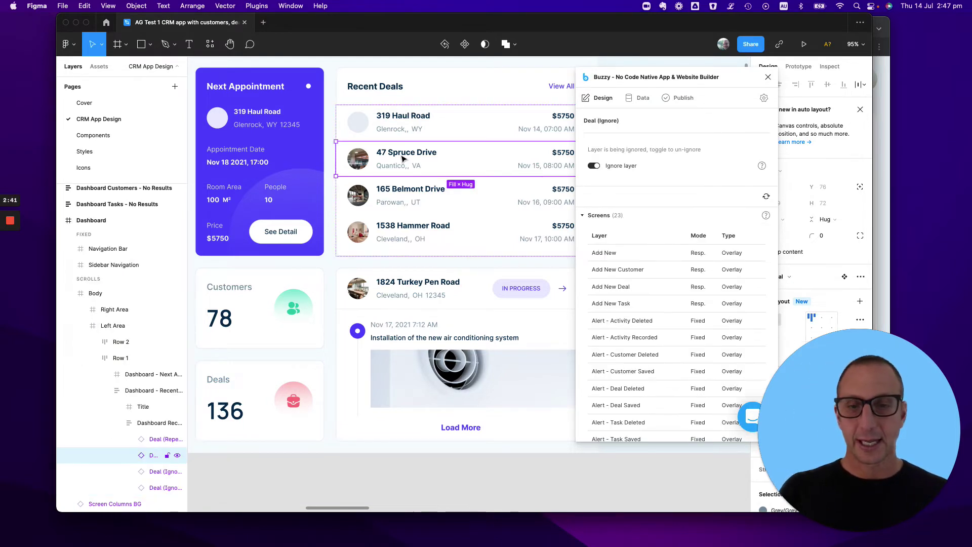
double_click(405, 161)
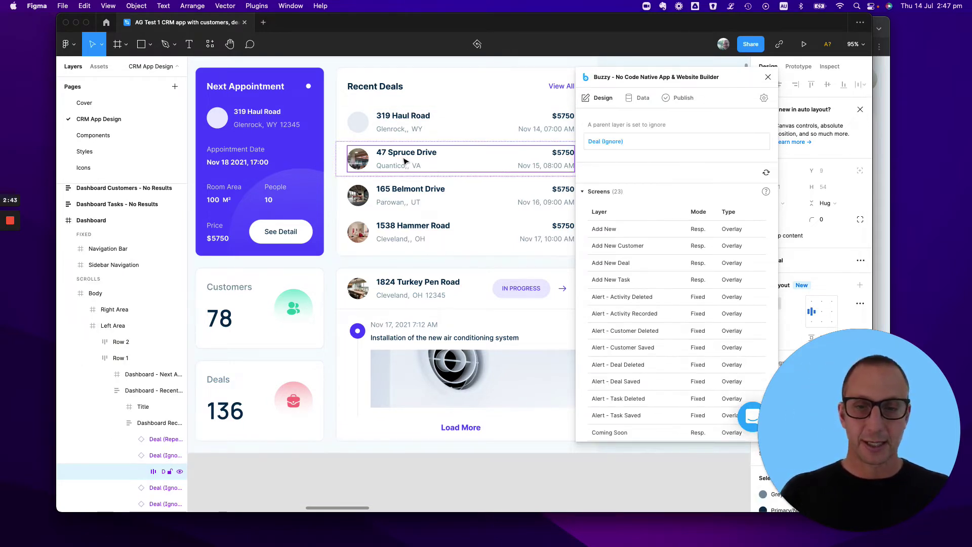
click(398, 122)
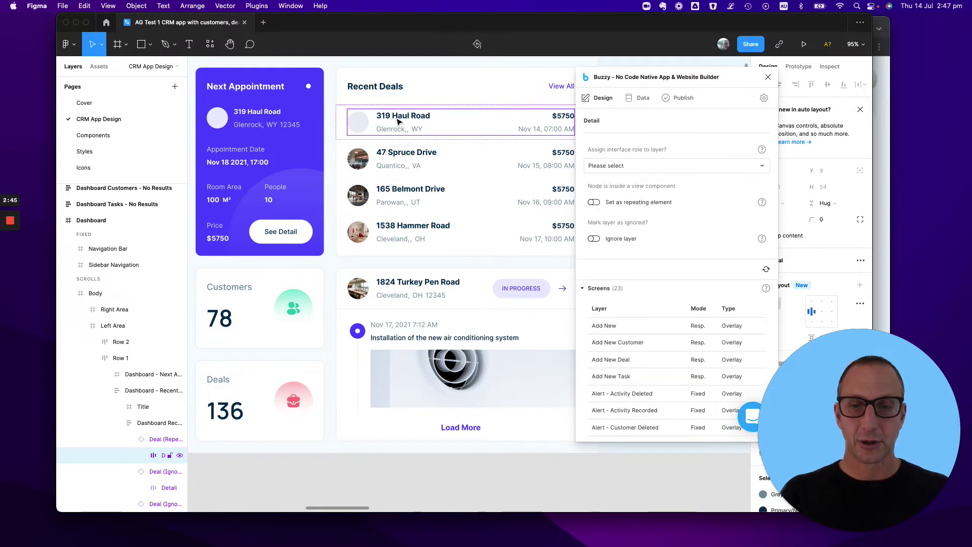
double_click(398, 121)
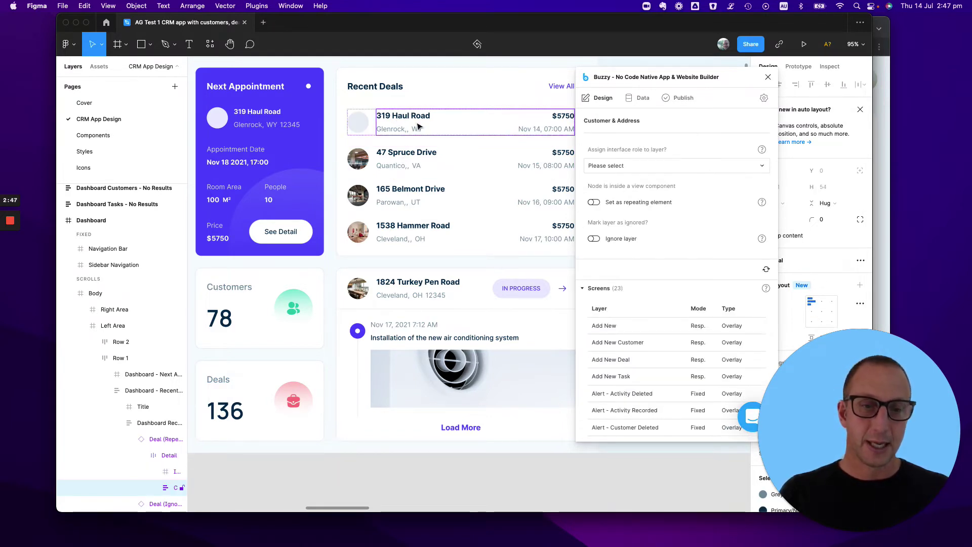
double_click(408, 122)
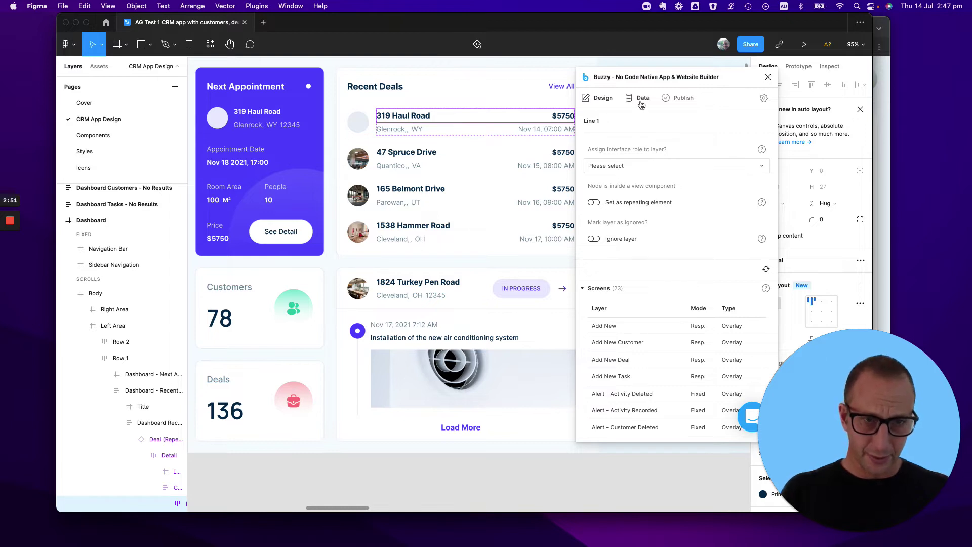
In Buzzy's Data tab, expand Activity, Customer and Deal to list Deal's 13 fields and keys
click(642, 99)
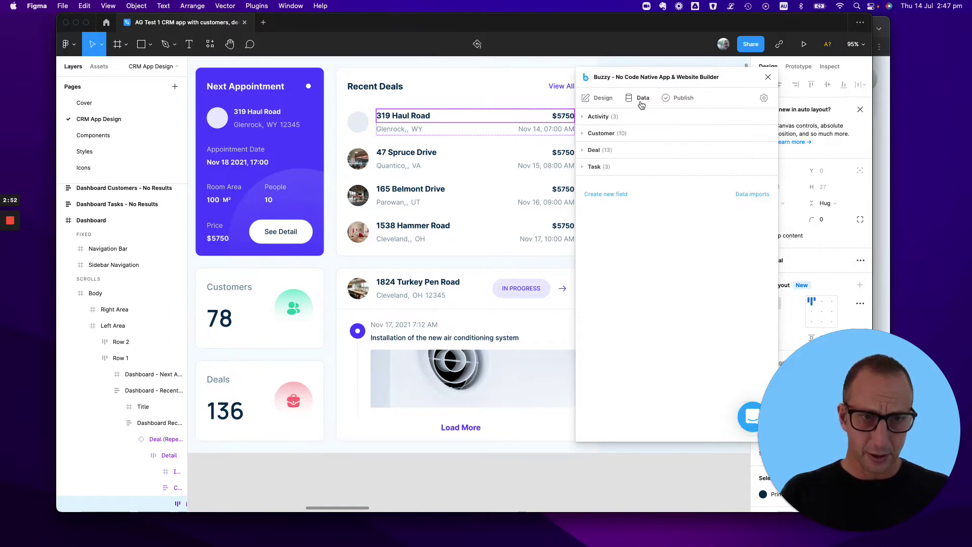
click(582, 118)
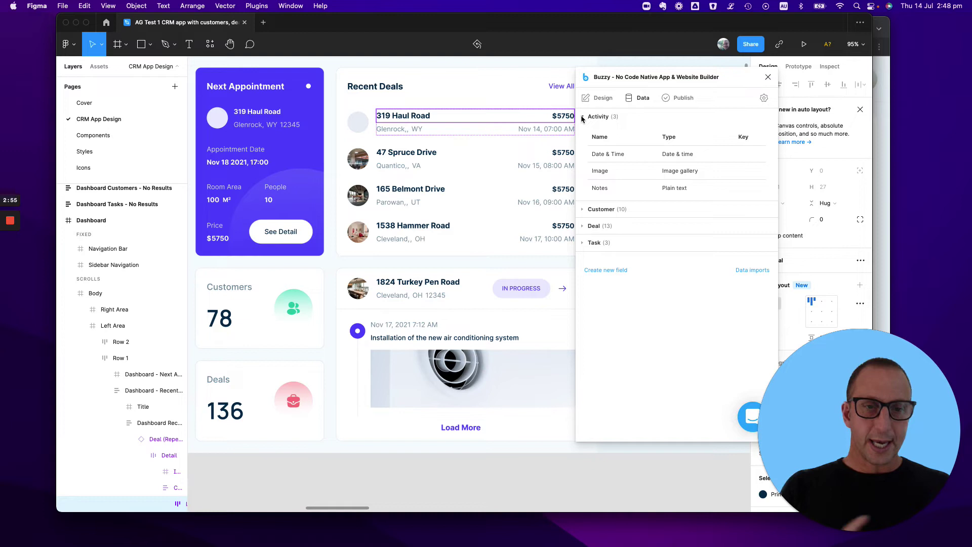
click(582, 209)
click(583, 343)
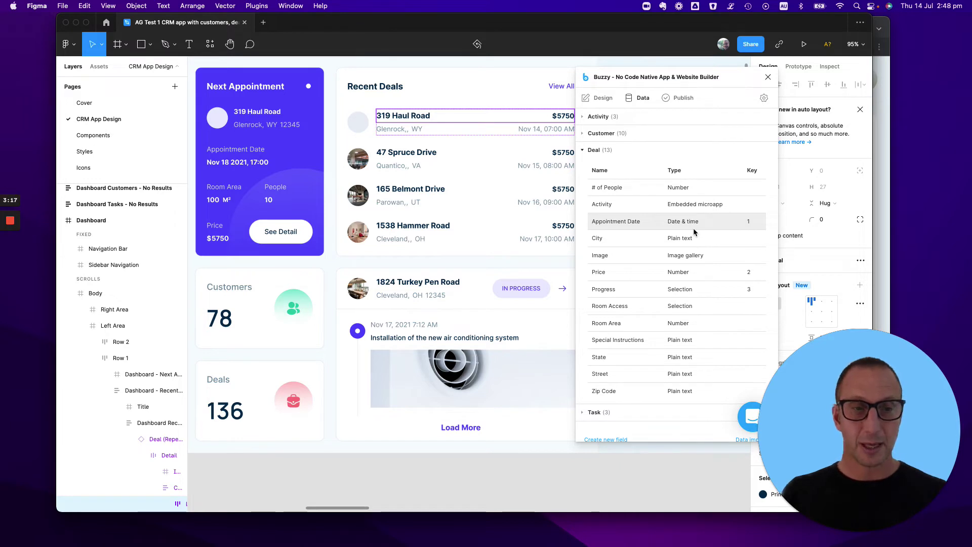
View the CRM App Design page and app name under Buzzy Publish, then return to Chrome
click(682, 99)
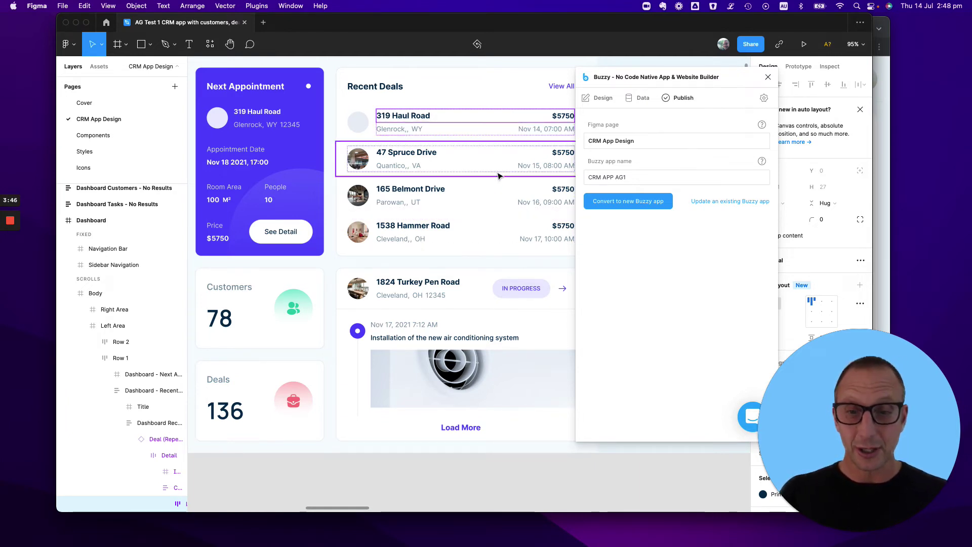
key(super+Tab)
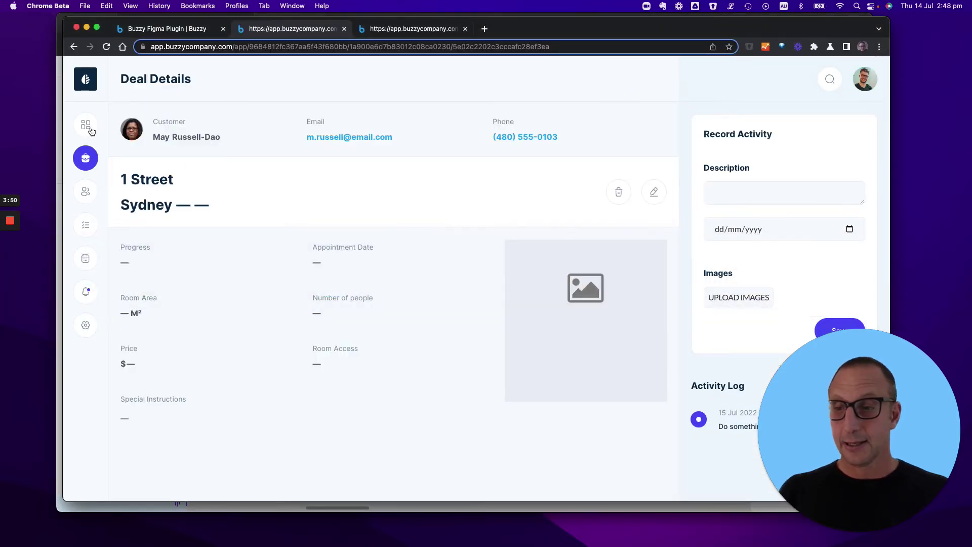
Show the published app's Dashboard, then its Tasks list of eight tasks
click(85, 124)
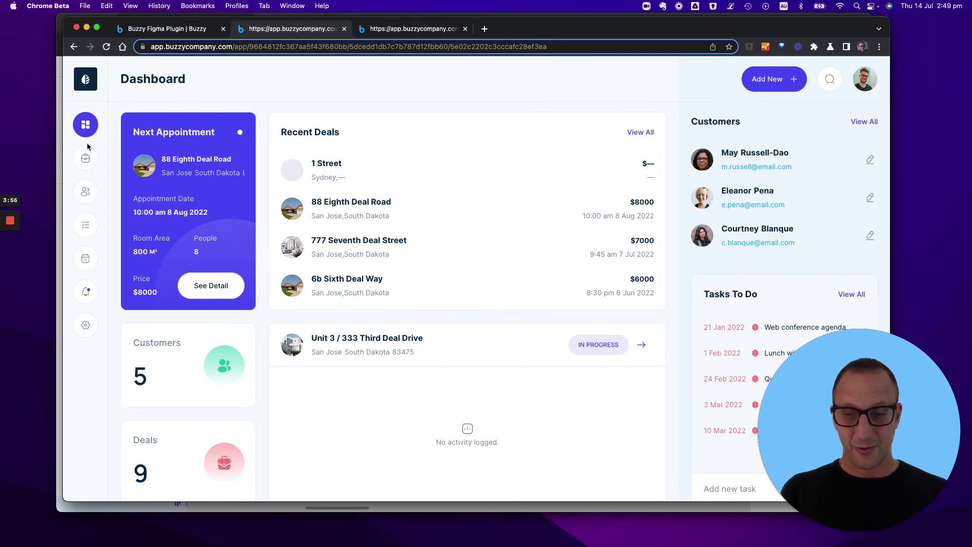
click(86, 227)
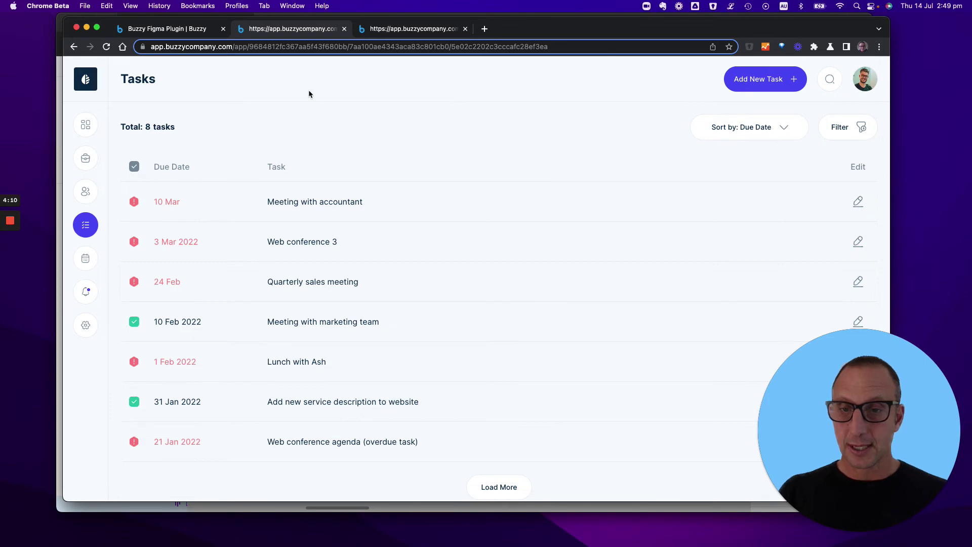
On the app's data tab, close the activity Results table and scroll the CMS deal records
click(394, 35)
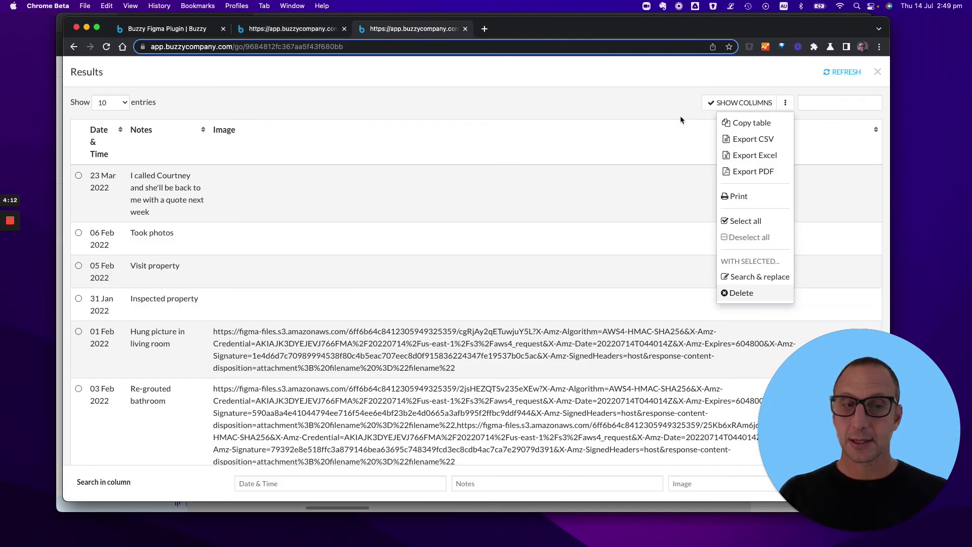
click(878, 73)
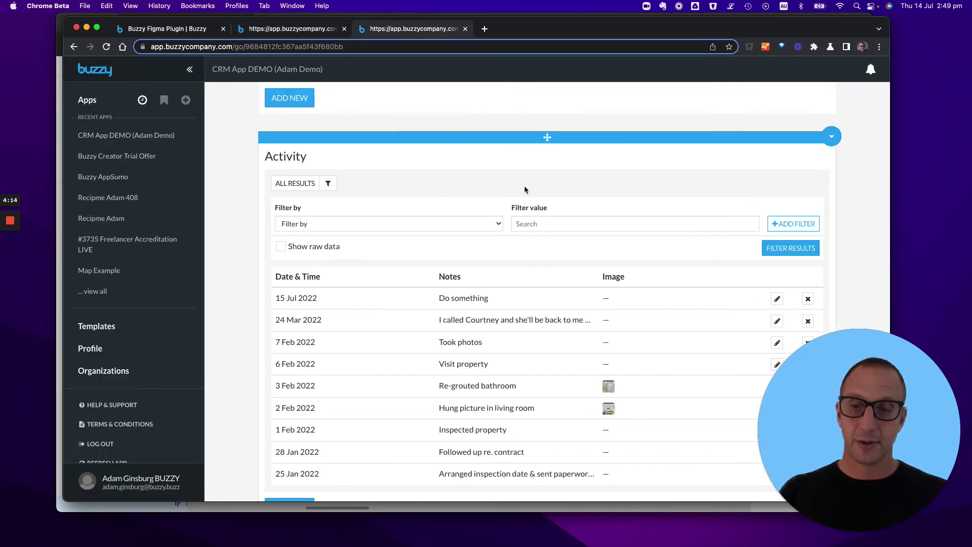
scroll(360, 238, up, 5)
scroll(361, 238, up, 5)
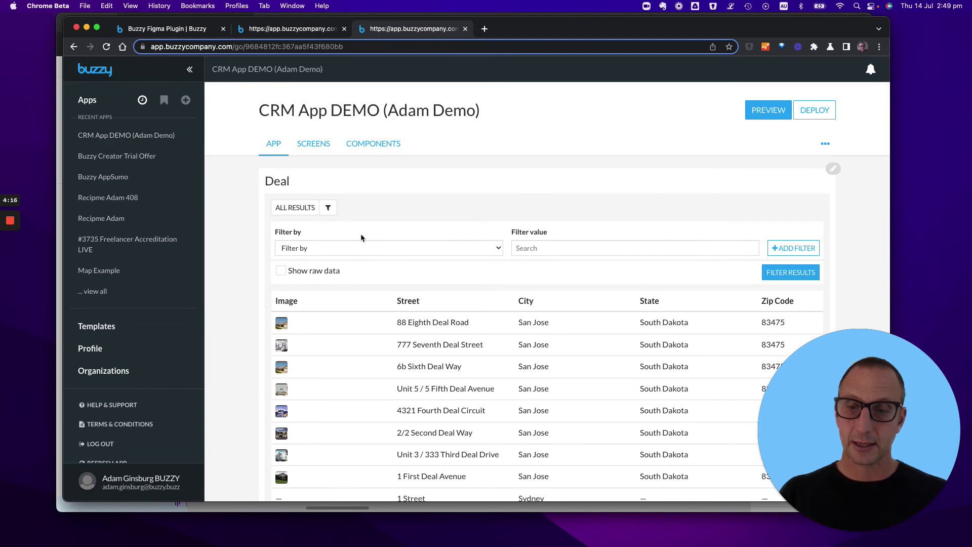
scroll(361, 238, down, 1)
scroll(362, 237, down, 4)
scroll(362, 238, down, 1)
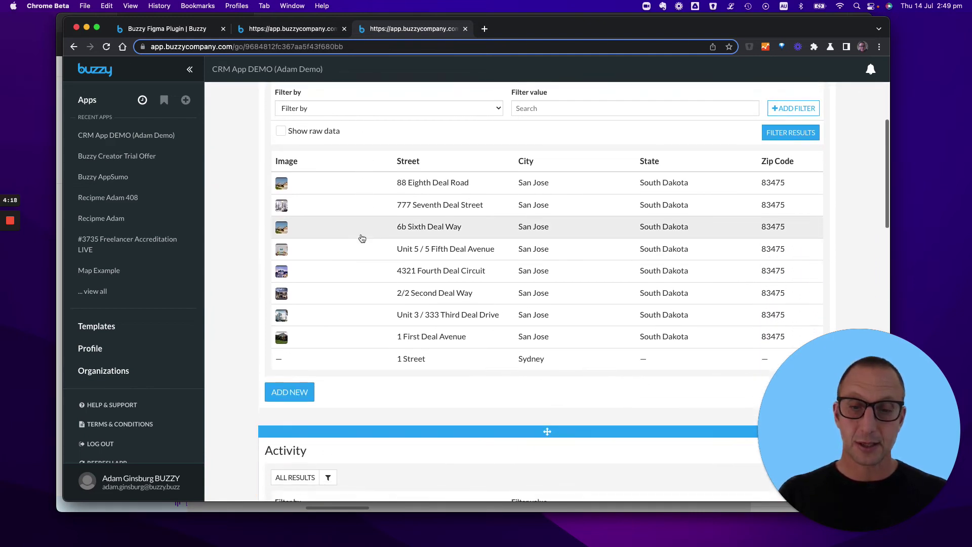
scroll(361, 238, down, 2)
scroll(362, 237, down, 1)
scroll(362, 238, up, 1)
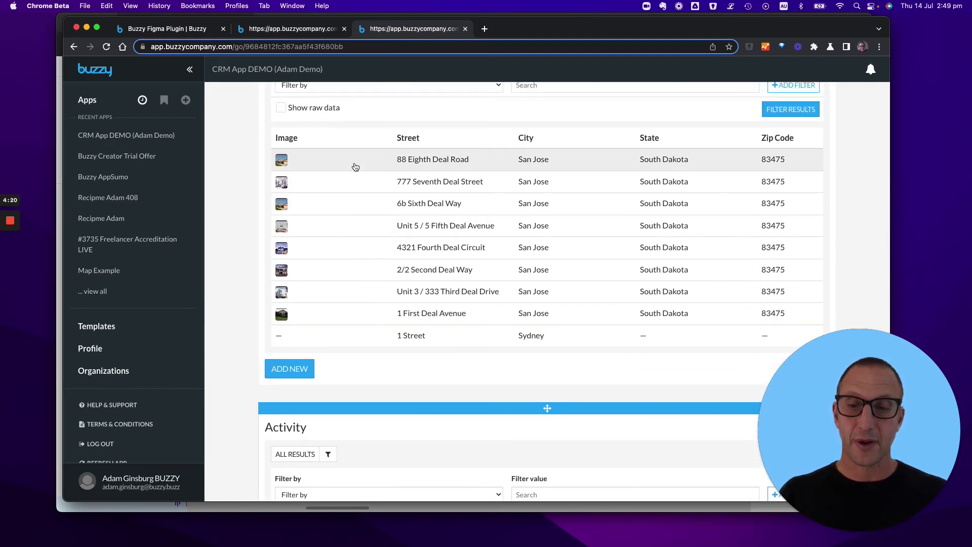
click(355, 167)
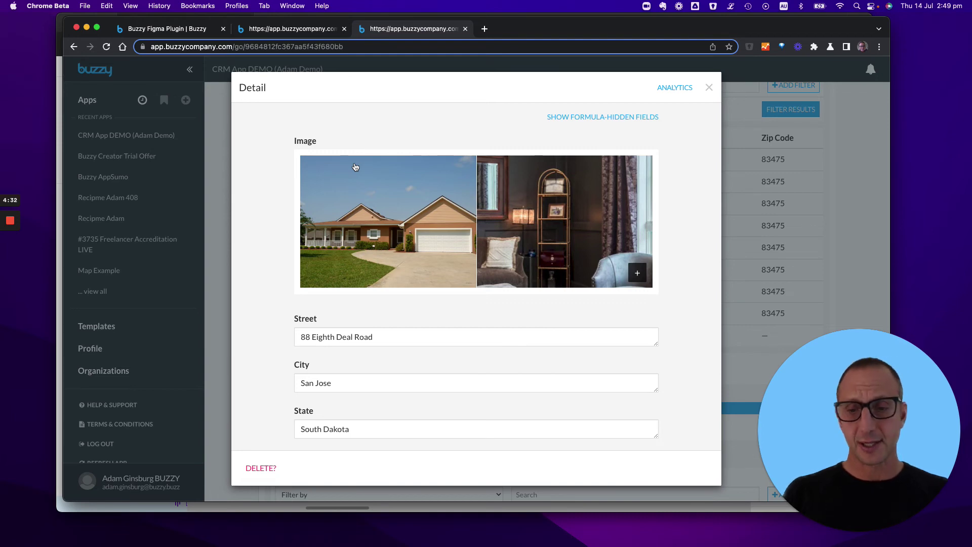
scroll(387, 346, down, 1)
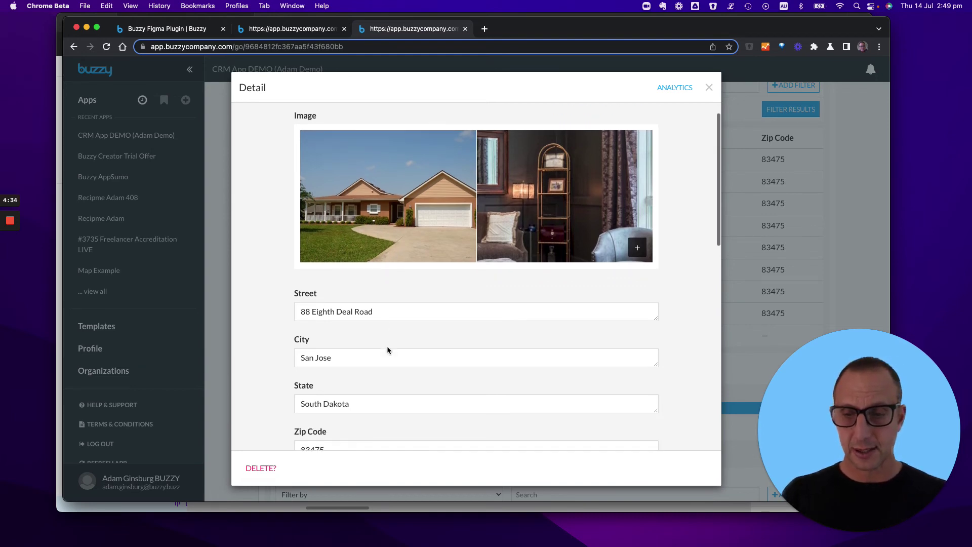
scroll(387, 346, down, 5)
scroll(387, 346, down, 2)
click(709, 88)
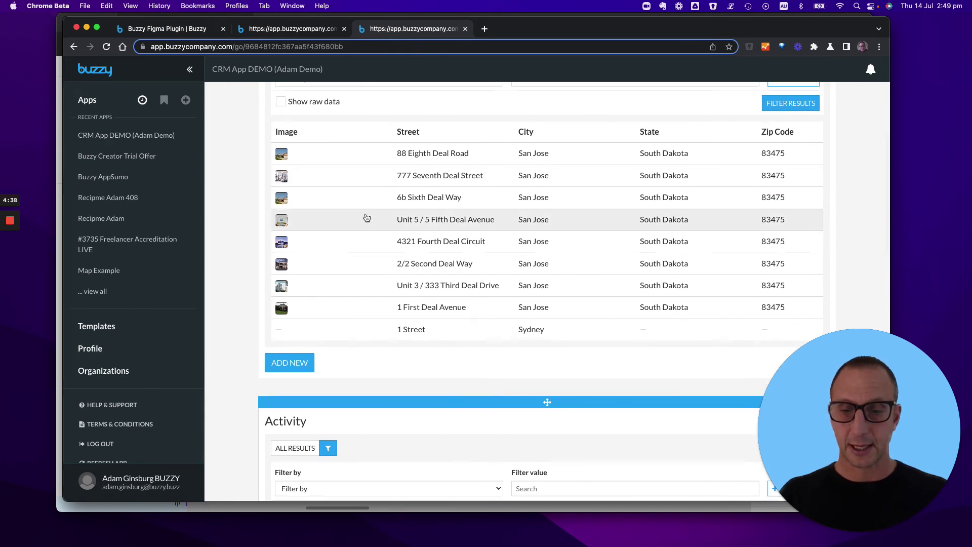
Open the 1 Street deal record and scroll to its 15 Jul 2022 activity entry
click(370, 333)
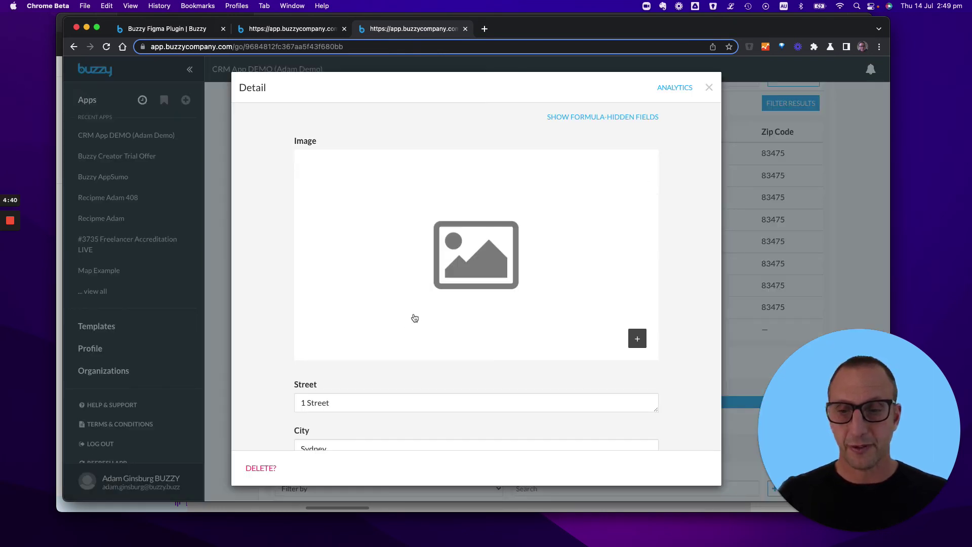
scroll(410, 331, down, 5)
scroll(411, 331, down, 3)
scroll(410, 330, down, 5)
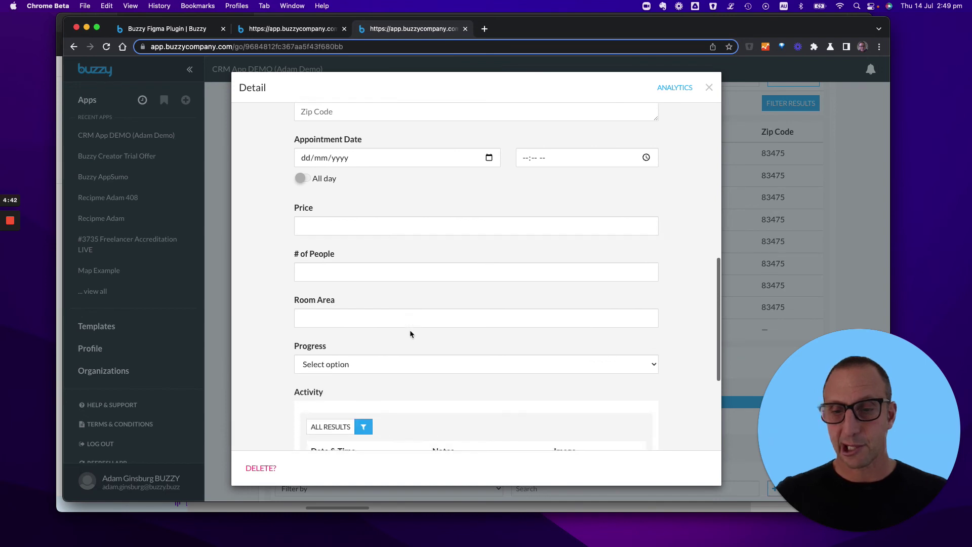
scroll(411, 331, down, 5)
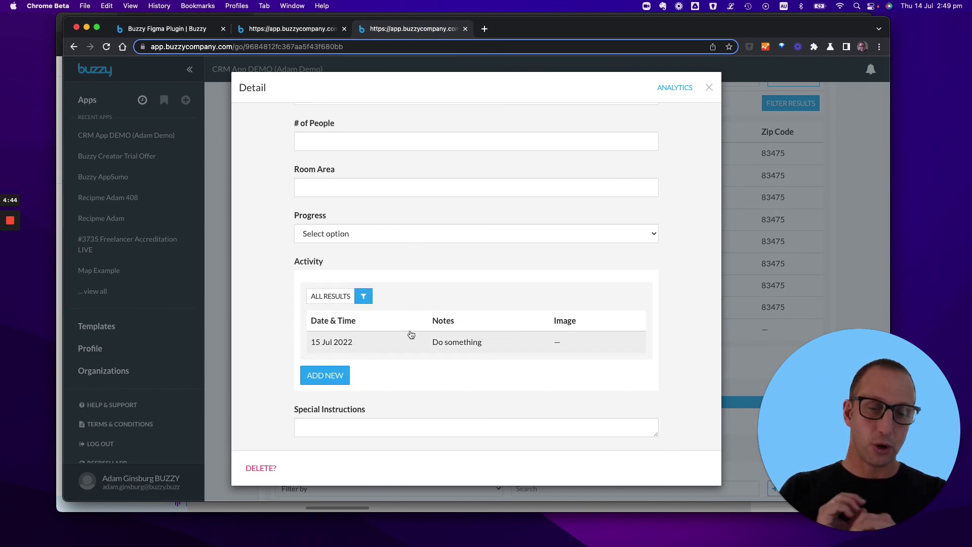
Close the 1 Street record and scroll through the Activity, Customer and eight-entry Task tables
click(709, 88)
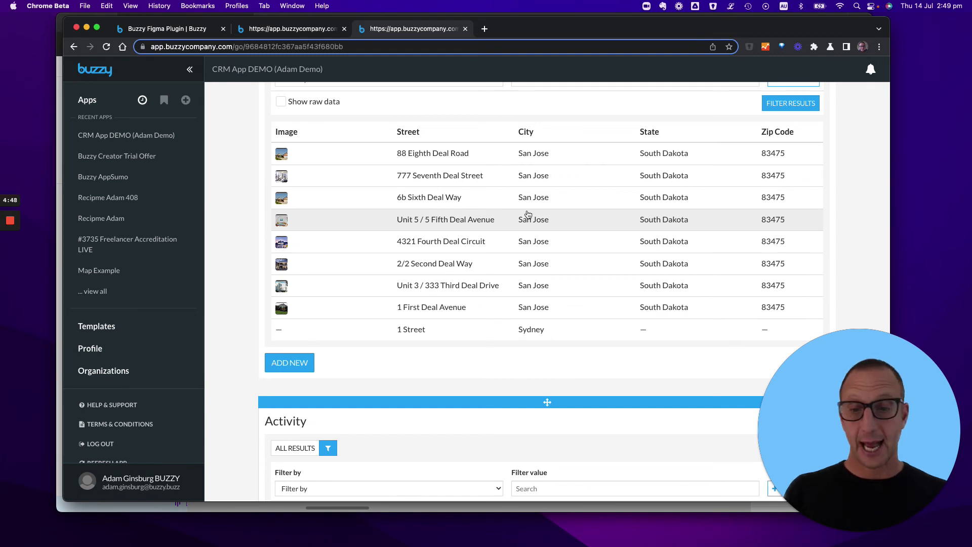
scroll(540, 324, down, 2)
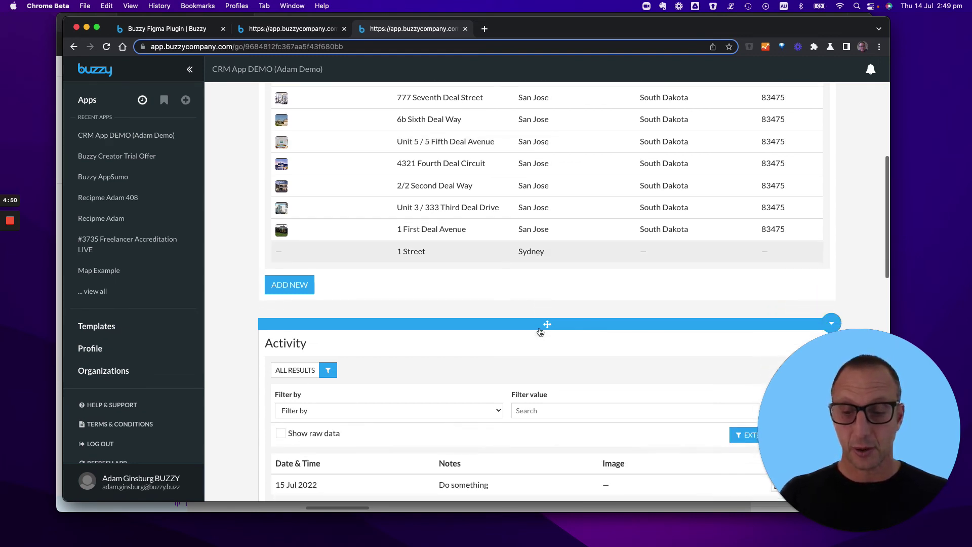
scroll(539, 329, down, 3)
scroll(539, 327, down, 3)
scroll(532, 321, up, 1)
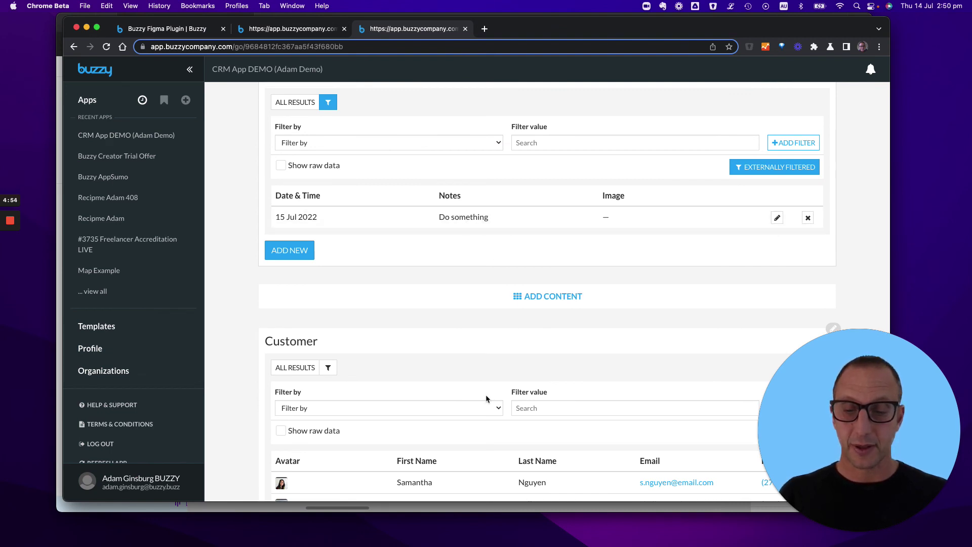
scroll(485, 396, down, 2)
scroll(487, 397, down, 3)
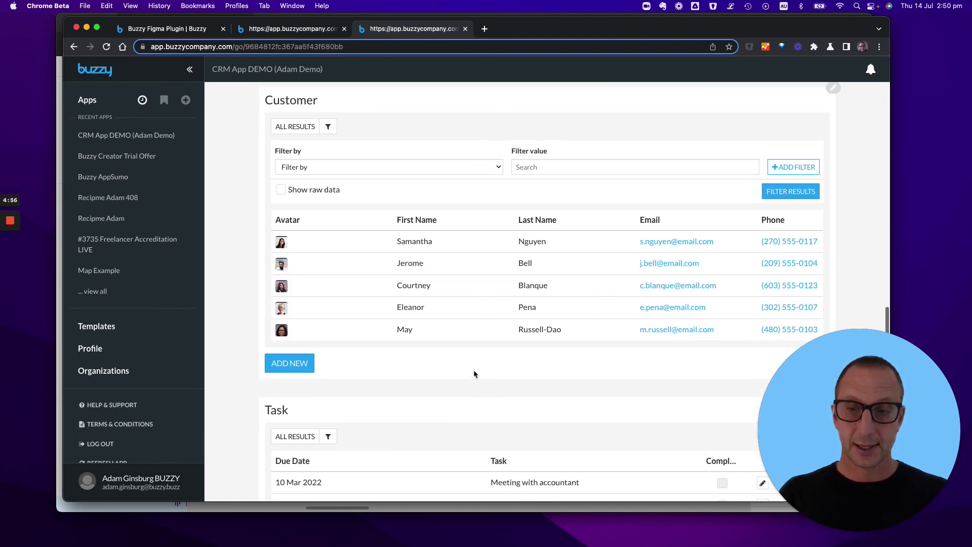
scroll(475, 376, down, 1)
scroll(475, 376, down, 4)
scroll(475, 375, down, 1)
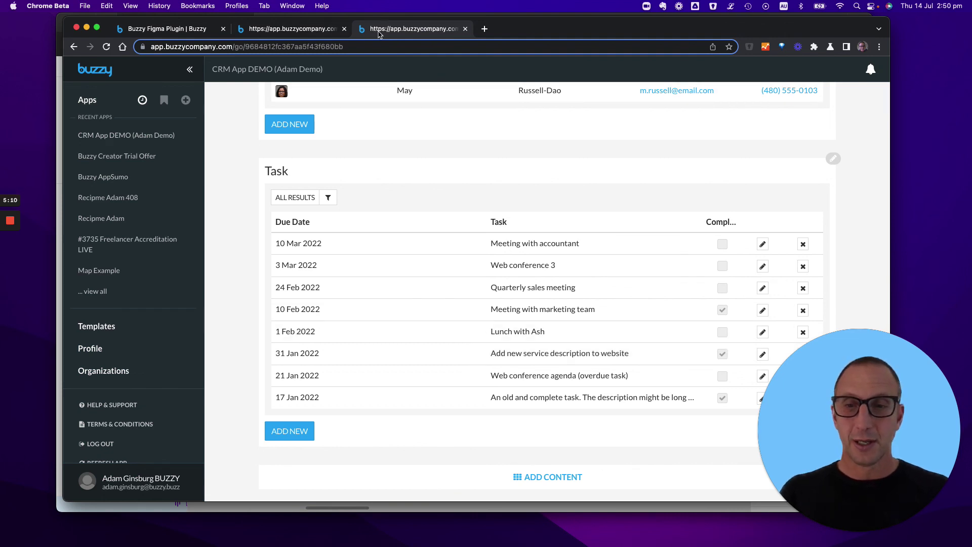
Return to the buzzycompany.com 'Buzzy Figma Plugin' landing page tab
click(282, 32)
click(203, 29)
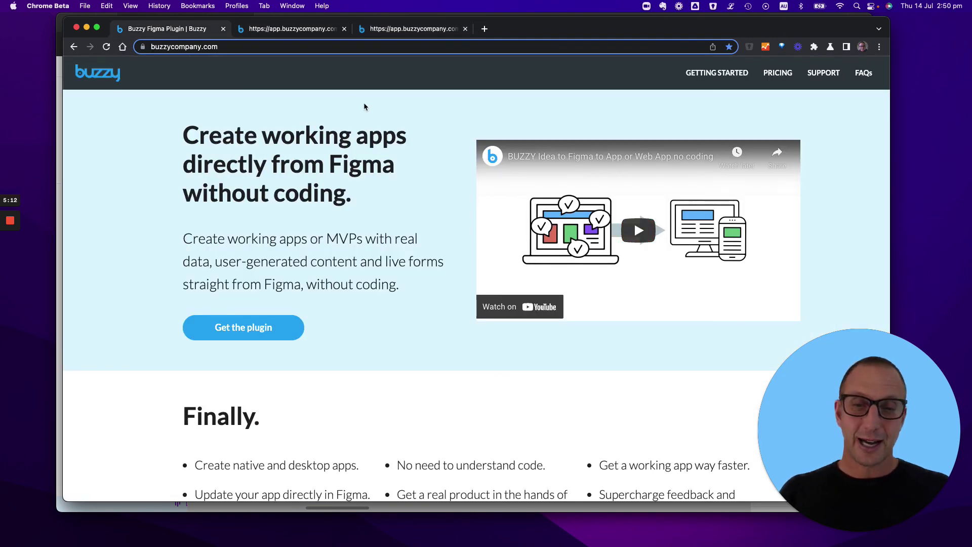